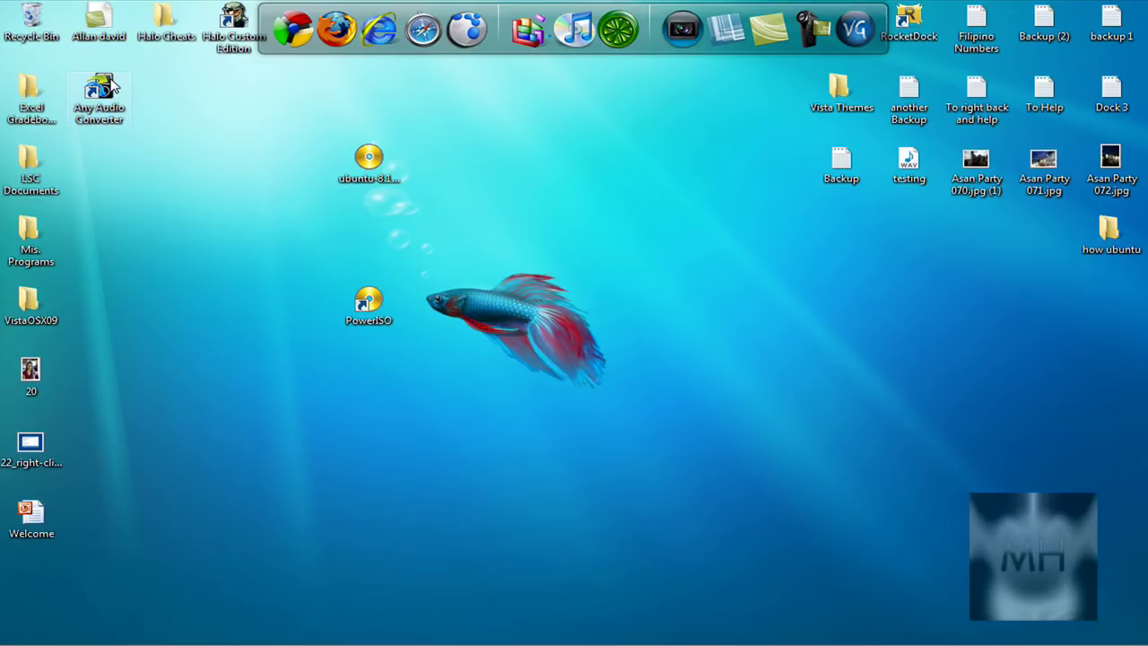
Step: Open and dismiss the Start menu, then select and deselect the Ubuntu desktop icon
left_click(23, 633)
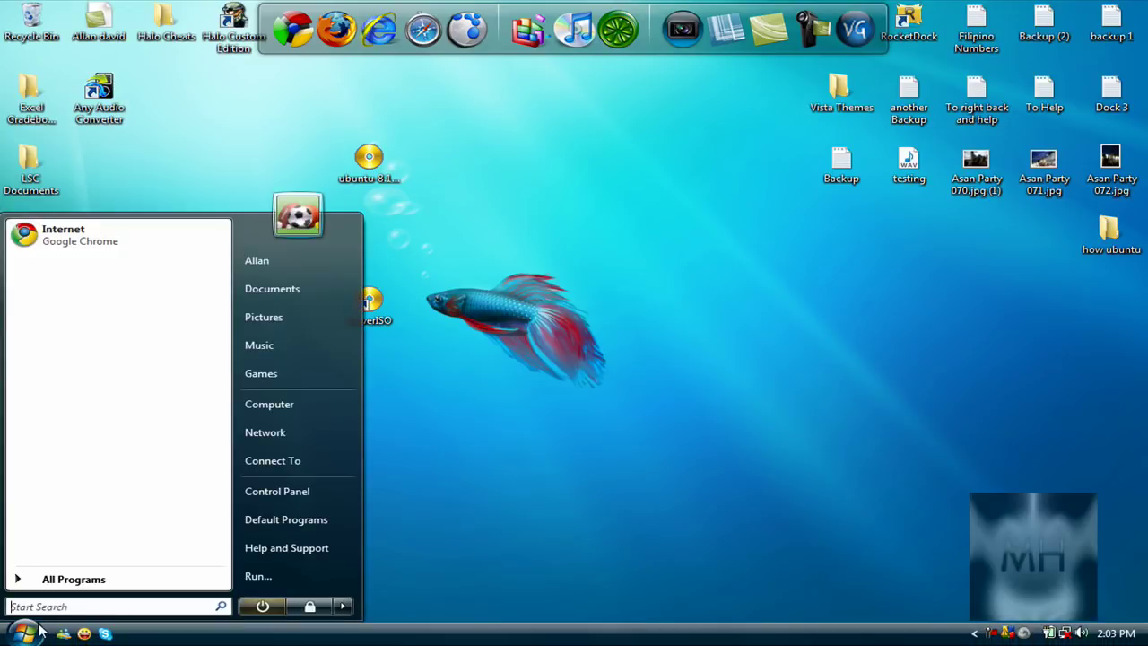
left_click(410, 415)
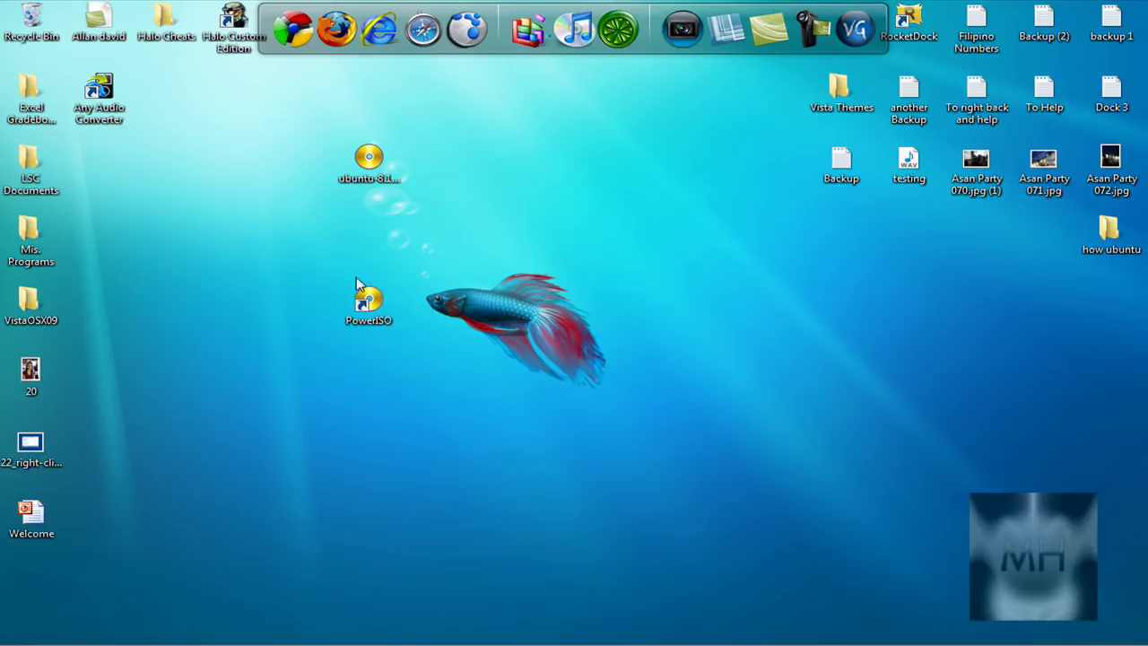
left_click_drag(583, 154, 280, 287)
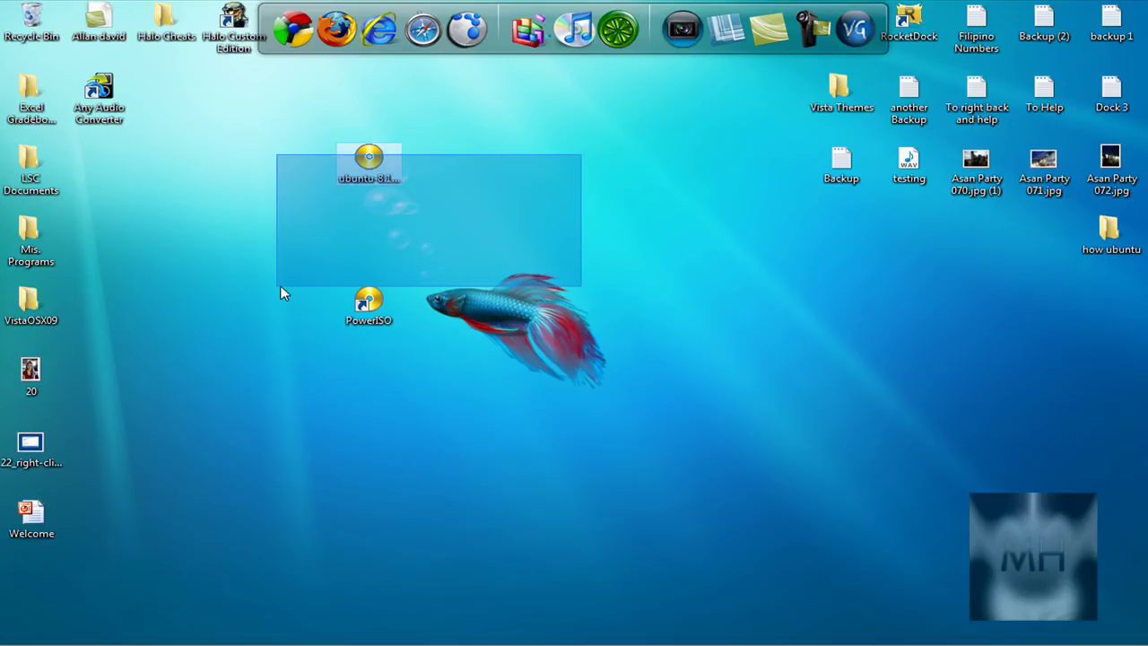
mouse_move(280, 289)
left_mouse_down()
mouse_move(429, 254)
mouse_move(470, 450)
mouse_move(392, 328)
left_mouse_up()
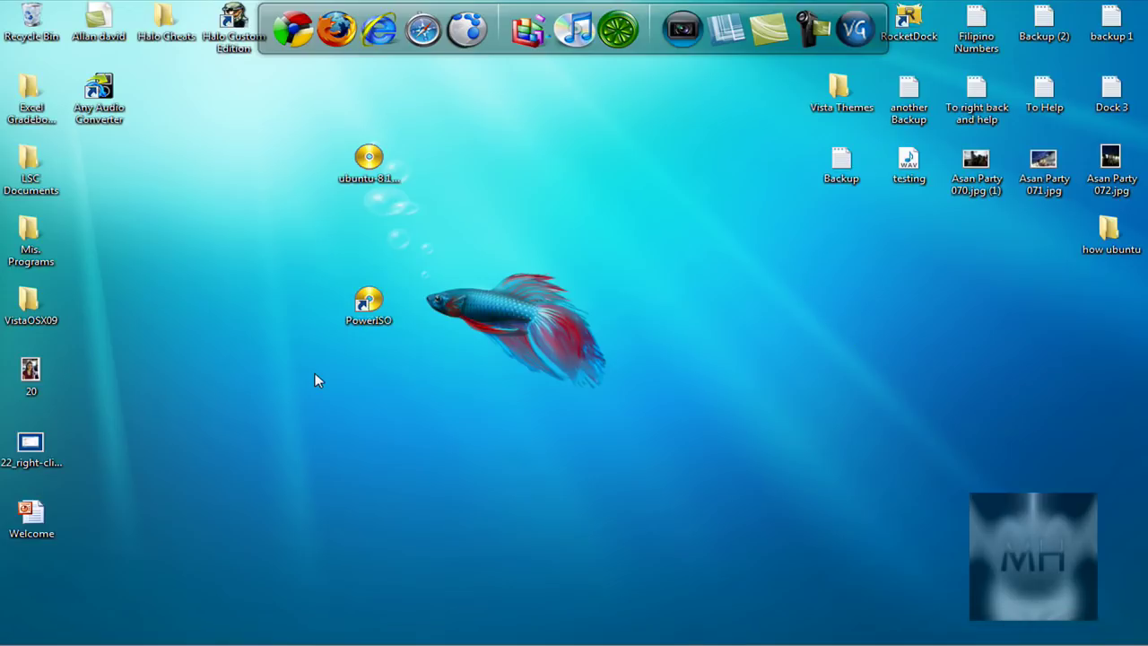
Step: Open Control Panel in Classic View and try searching it for 'UAC'
key("super")
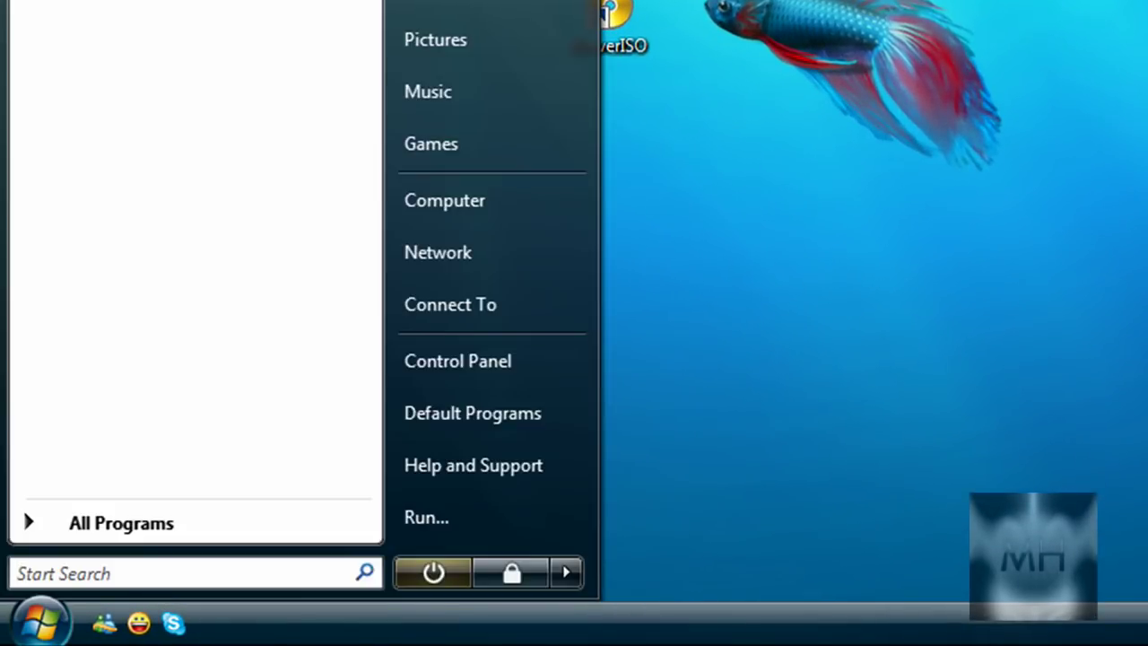
left_click(424, 354)
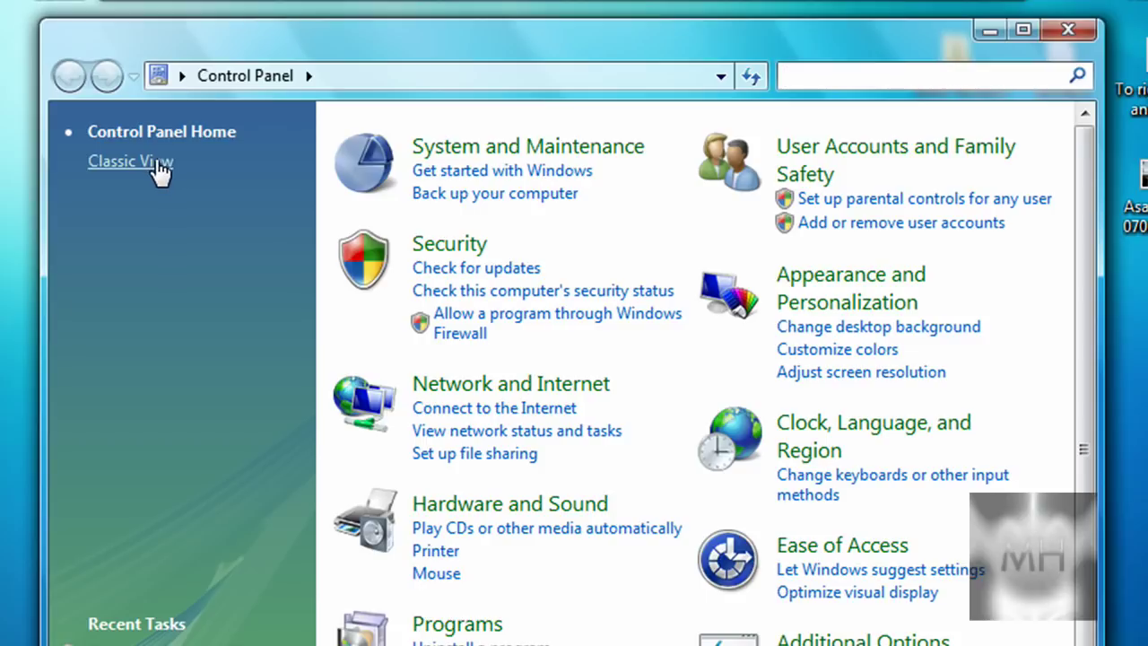
left_click(156, 162)
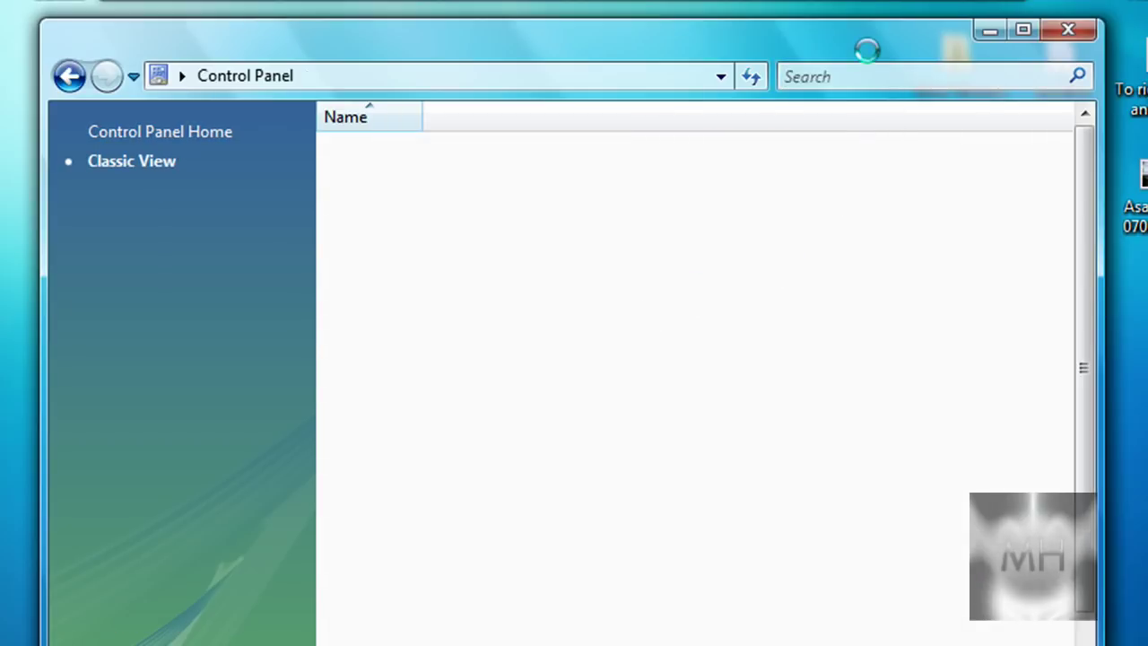
left_click(848, 78)
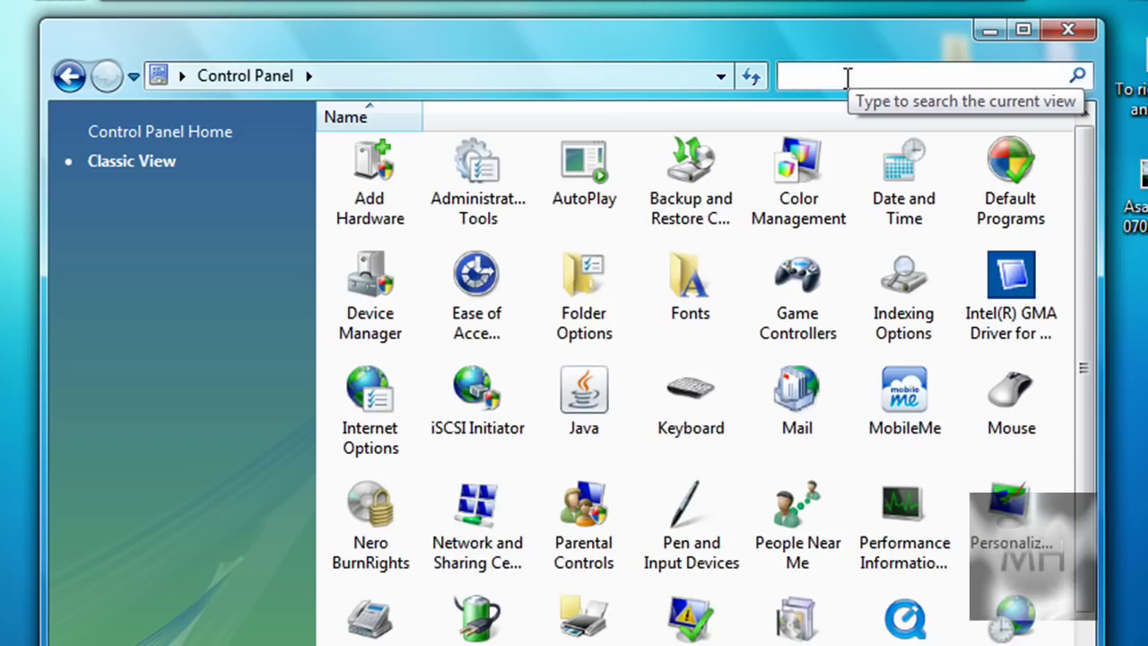
type("UAC")
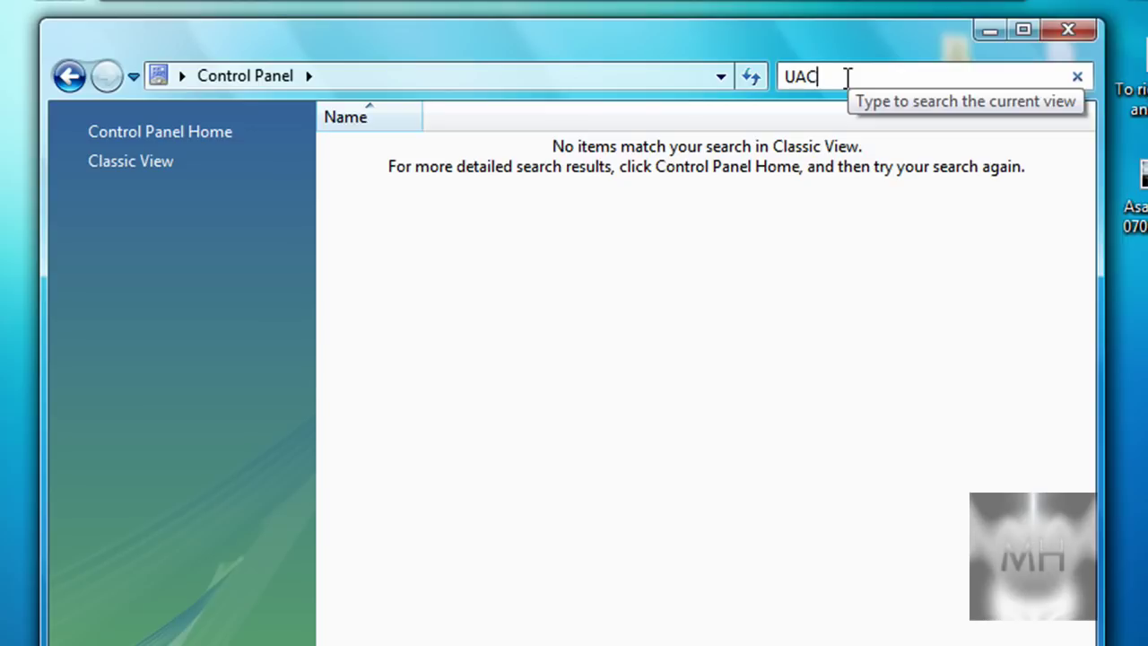
key("BackSpace")
key("BackSpace")
key("BackSpace")
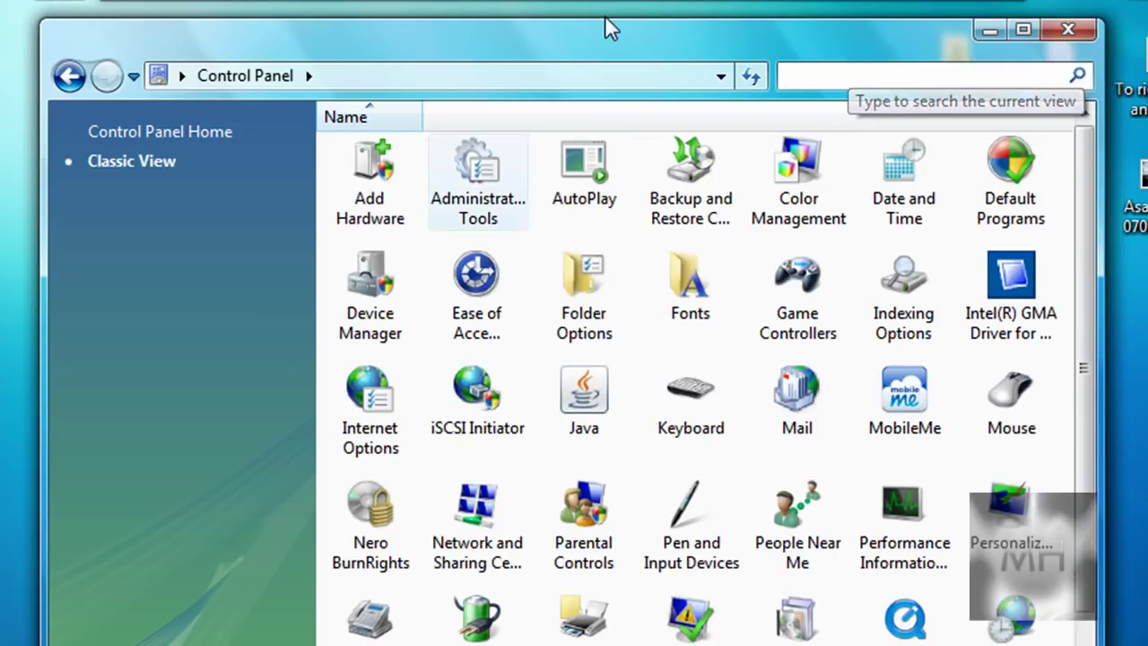
Step: From Control Panel Home, search 'uac' and open 'Turn User Account Control (UAC) on or off'
left_click(184, 132)
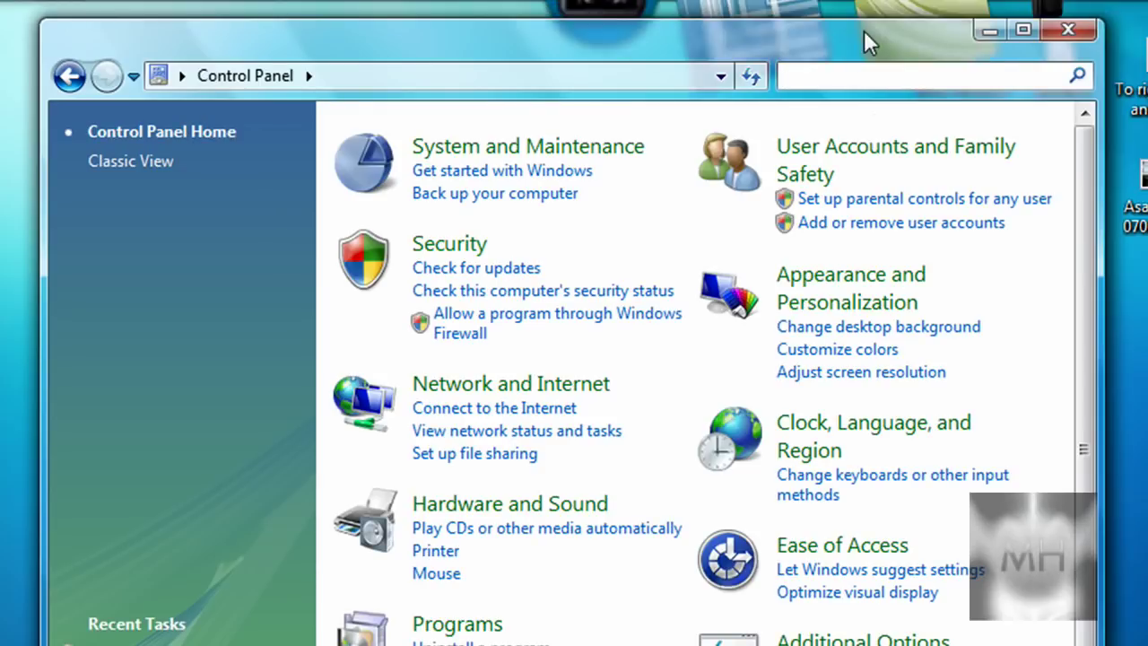
left_click(863, 77)
type("UAC")
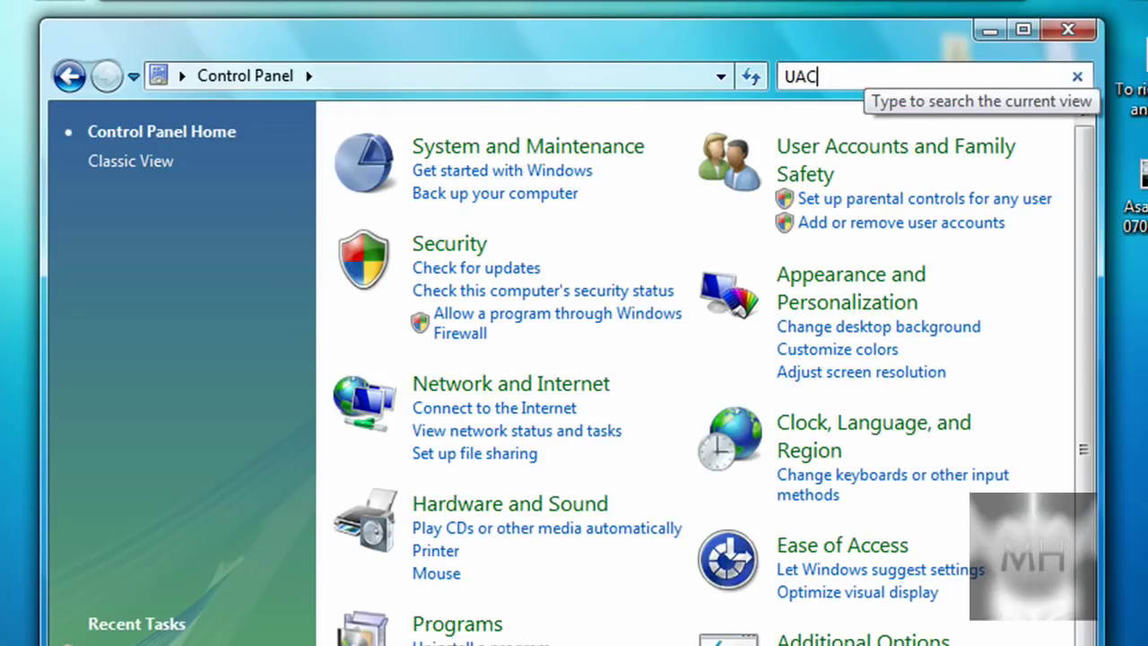
key("BackSpace")
key("BackSpace")
key("BackSpace")
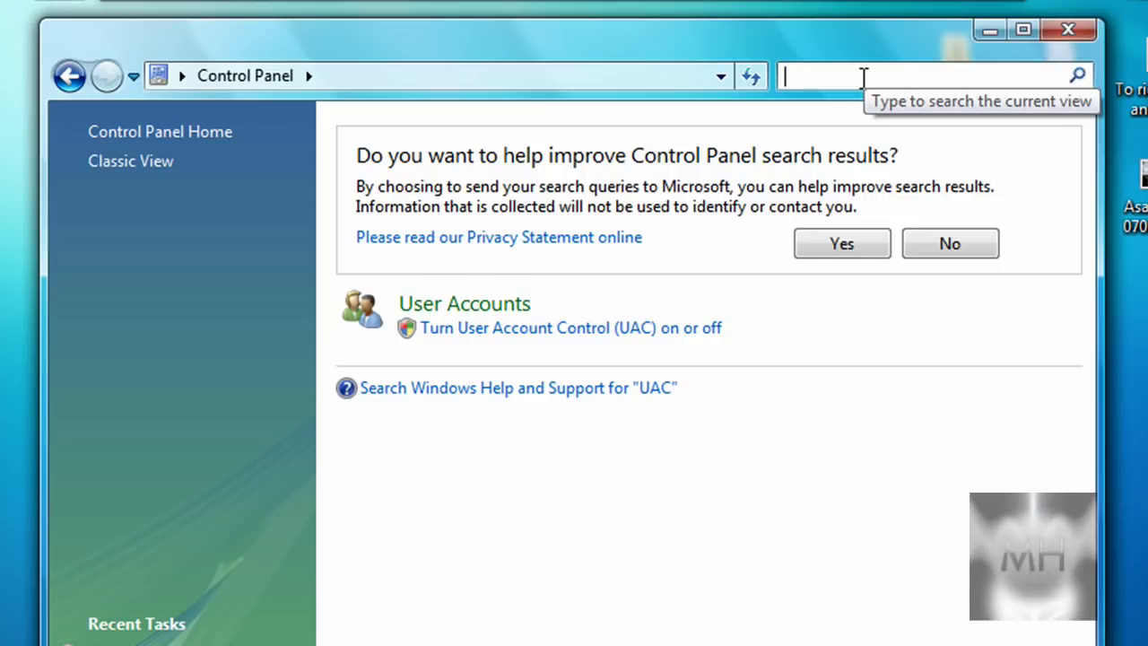
type("uac")
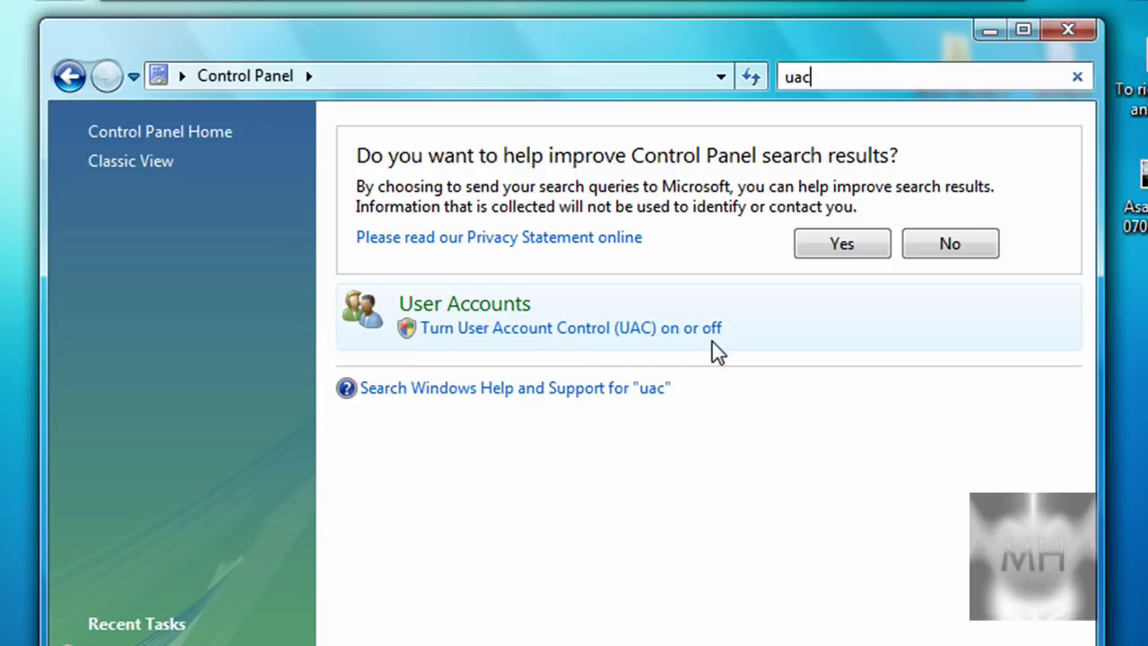
left_click(452, 335)
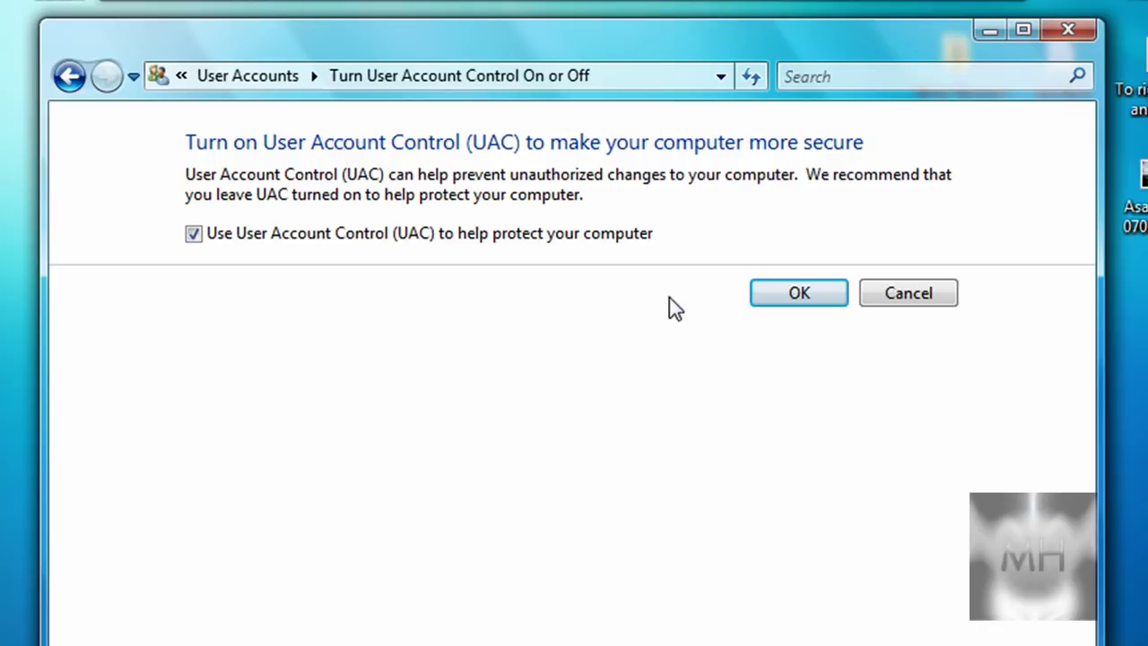
Step: Uncheck 'Use User Account Control (UAC) to help protect your computer' and confirm with OK
left_click(193, 233)
left_click(780, 307)
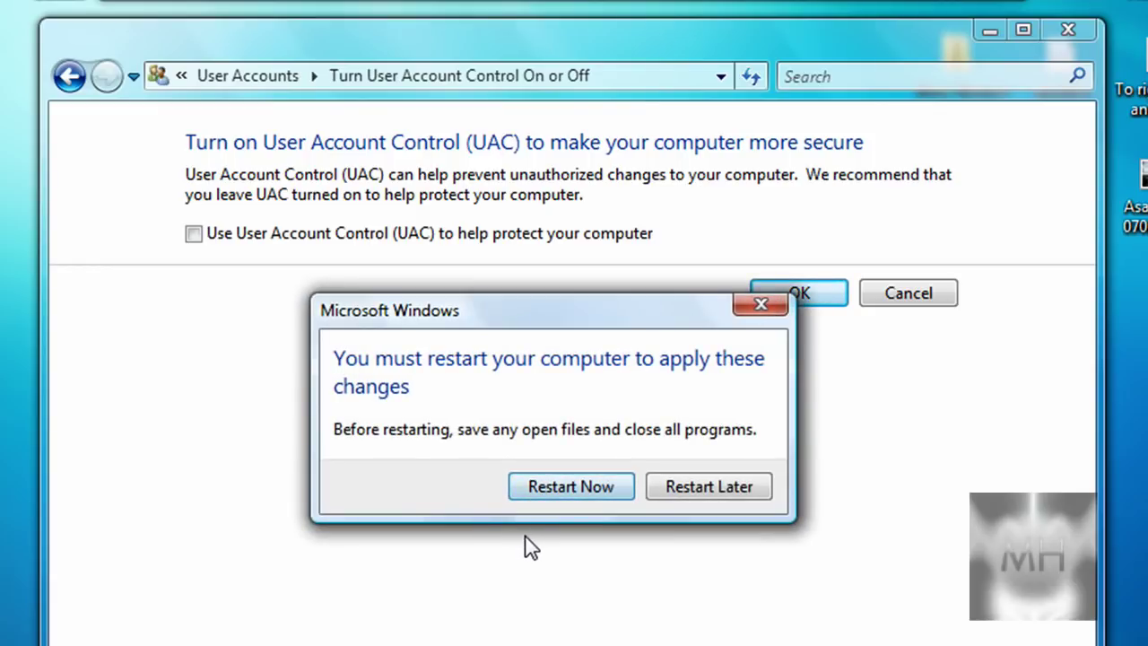
Step: Choose Restart Now so Windows reboots and applies the UAC change
left_click(540, 489)
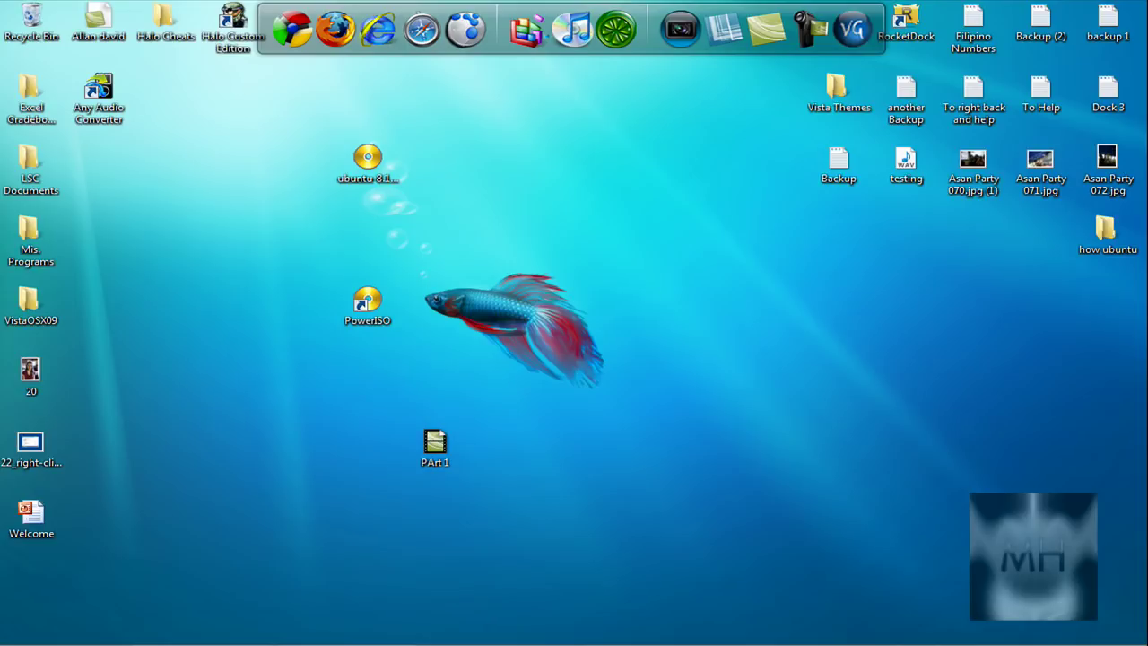
Step: Open Computer Management from the Computer entry's context menu in the Start menu
left_click(22, 633)
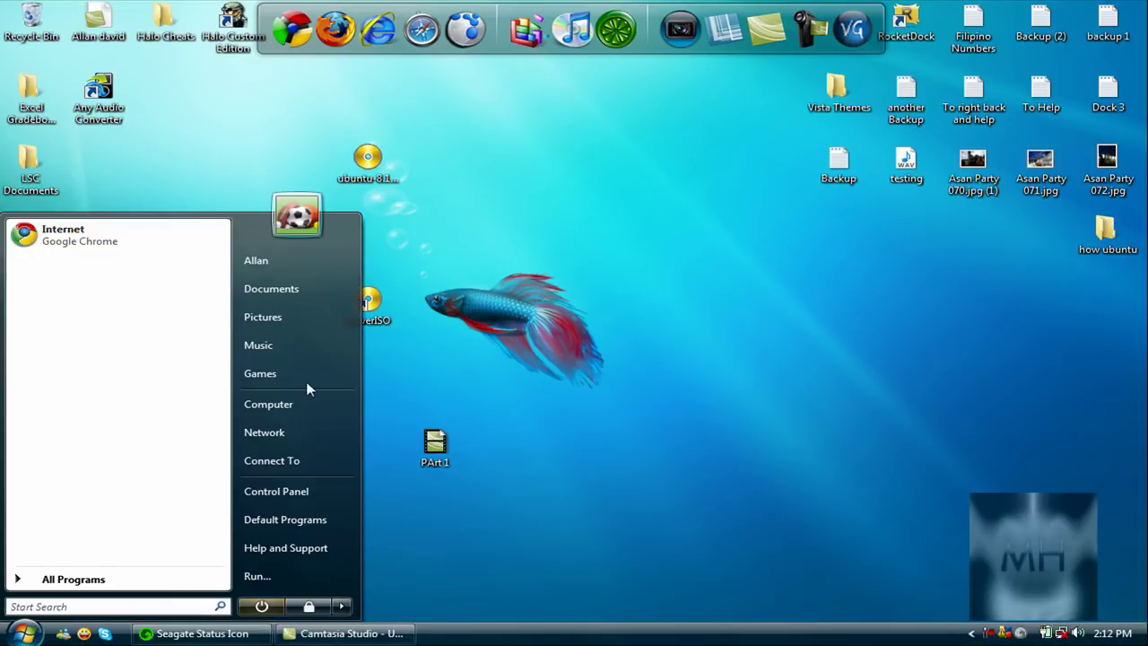
left_click(313, 404)
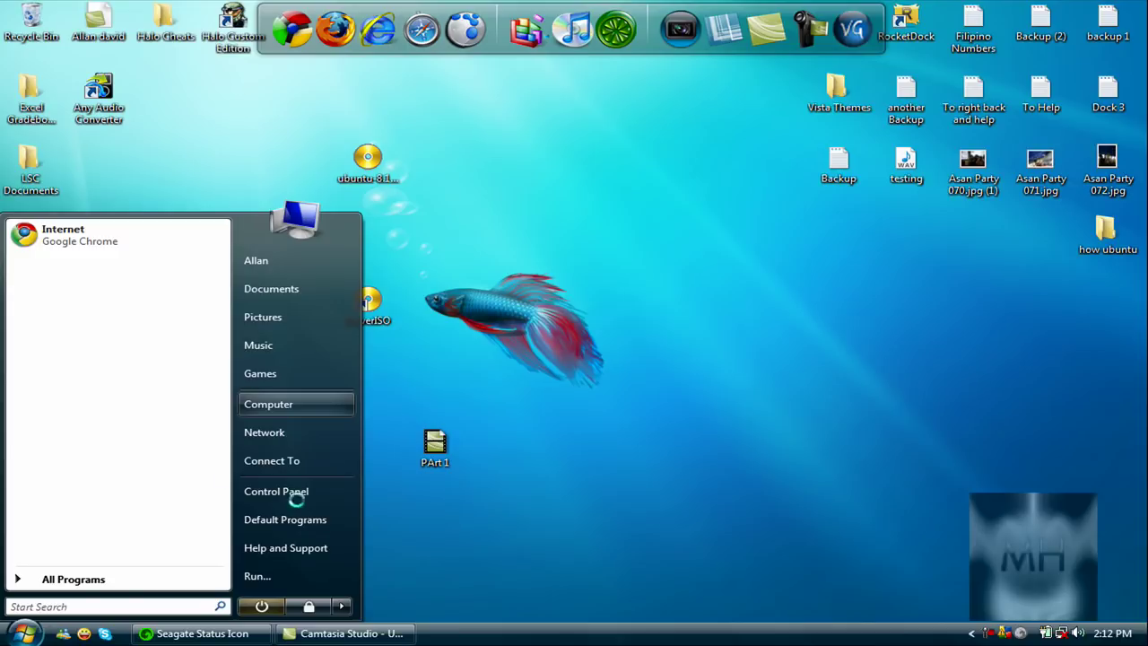
key("Menu")
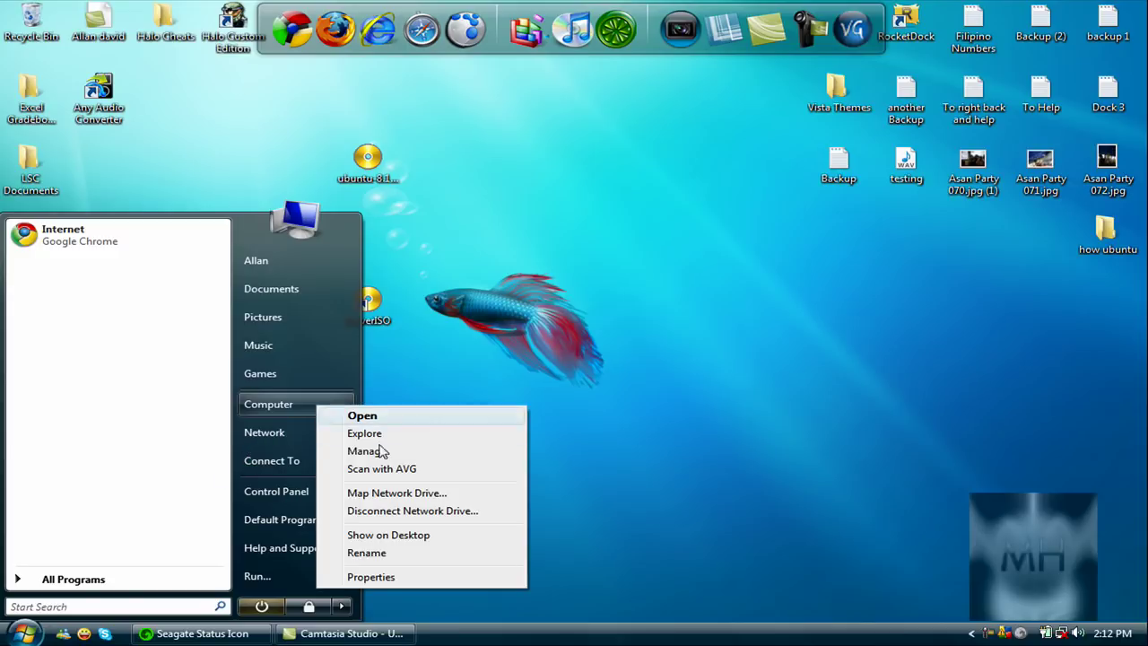
left_click(378, 452)
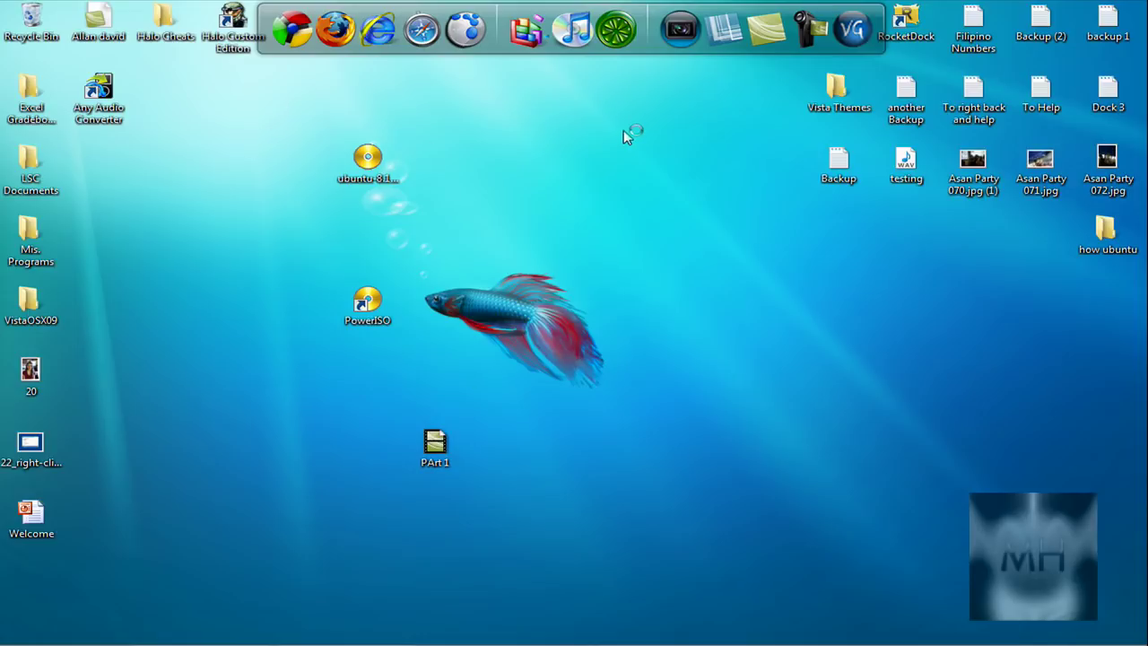
Step: Move the PArt 1 desktop icon to the right, beneath the Backup icon
mouse_move(624, 129)
left_mouse_down()
mouse_move(280, 542)
mouse_move(619, 363)
mouse_move(307, 564)
left_mouse_up()
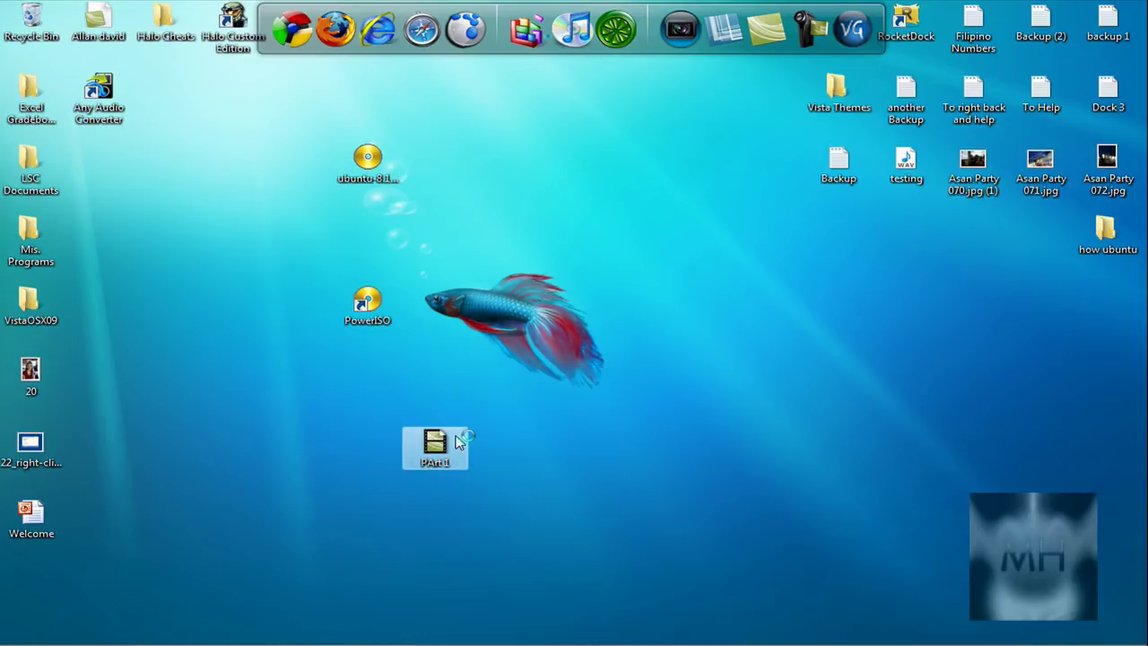
left_click_drag(448, 439, 854, 200)
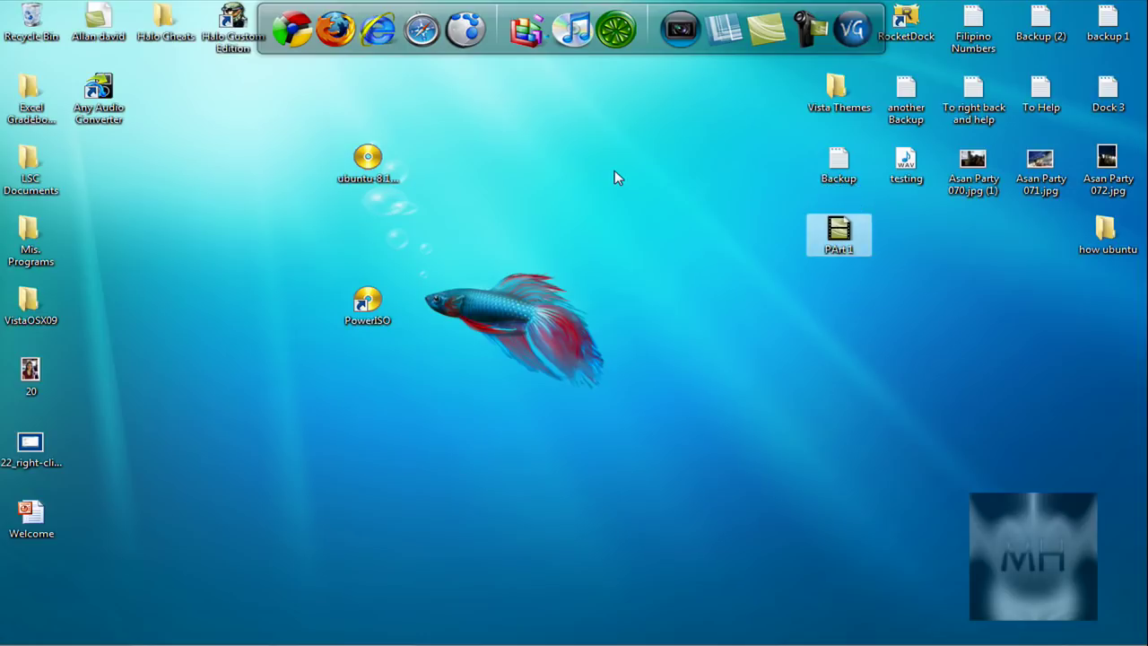
left_click_drag(615, 170, 756, 303)
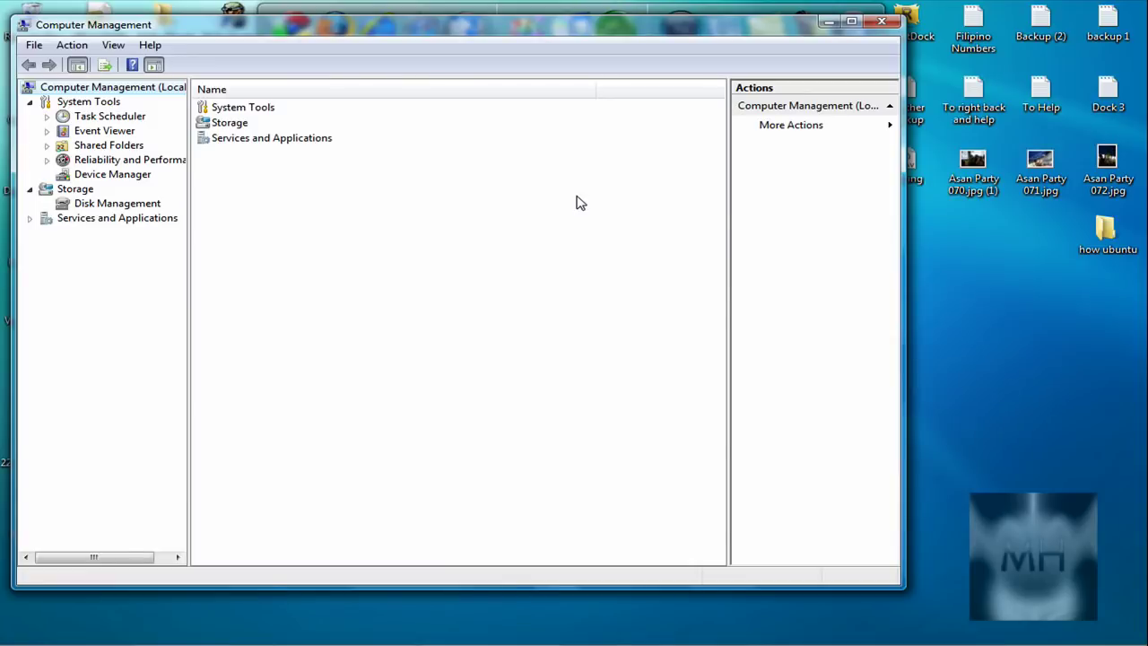
Step: Close the Computer Management window and select the desktop icons on the right
mouse_move(639, 35)
left_mouse_down()
mouse_move(784, 112)
mouse_move(754, 84)
left_mouse_up()
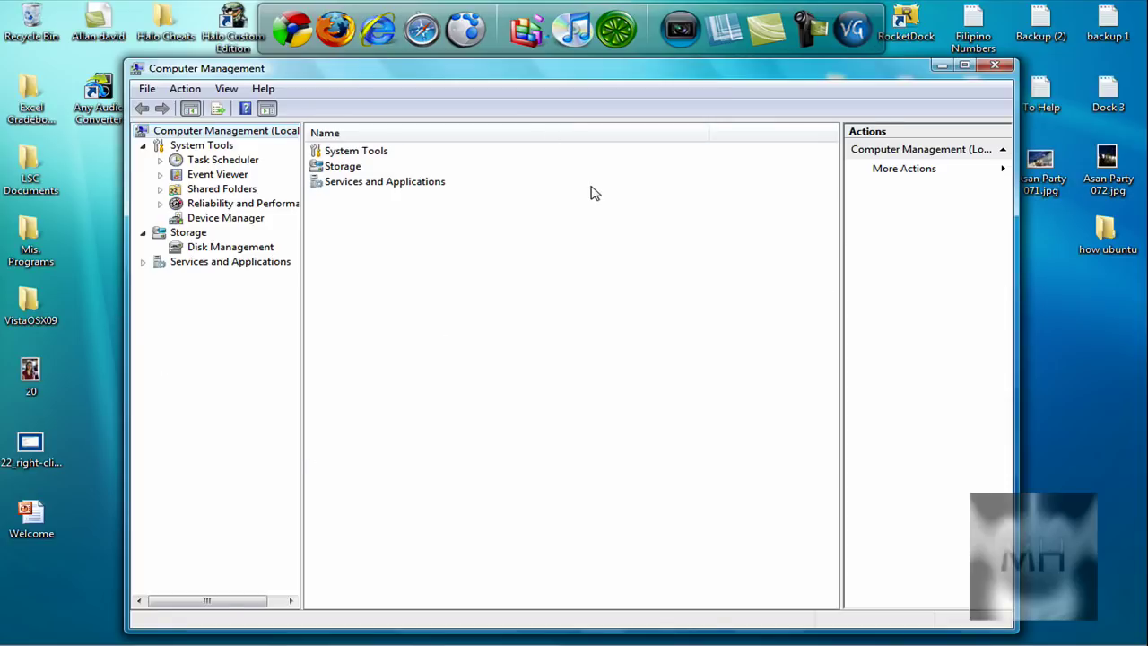
left_click(996, 66)
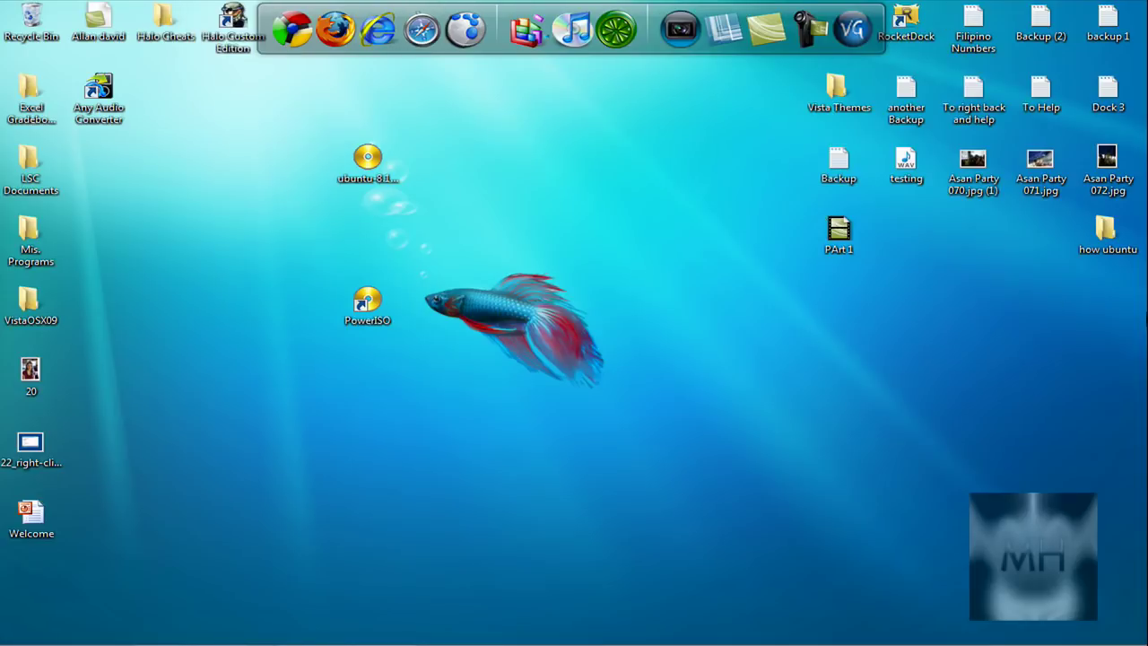
left_click_drag(1147, 312, 733, 84)
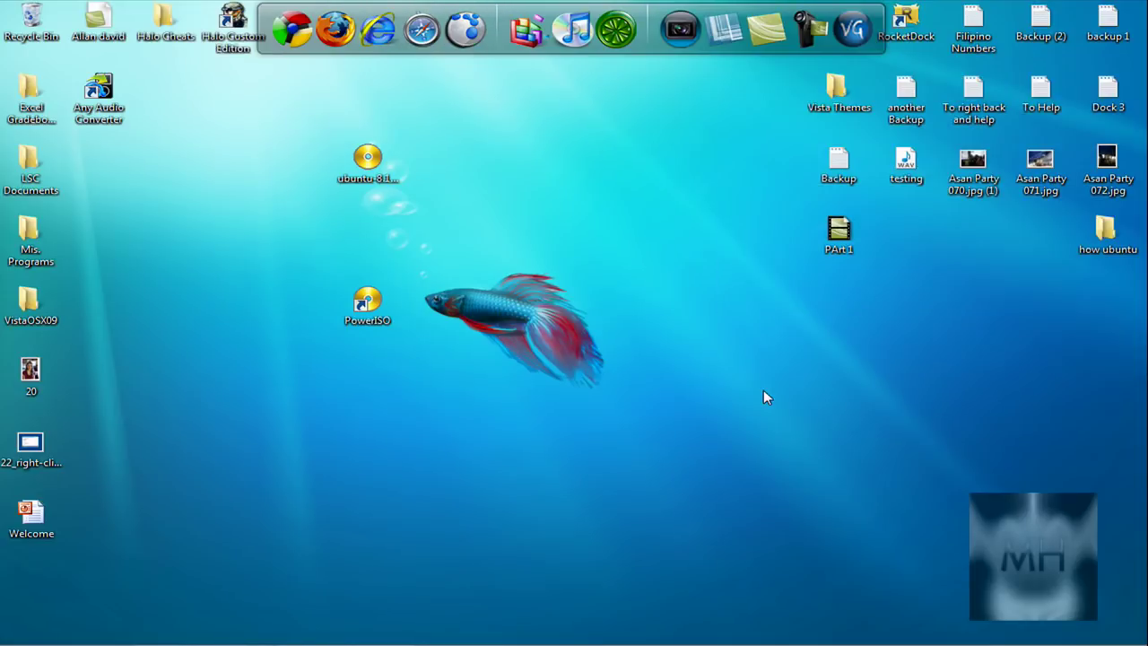